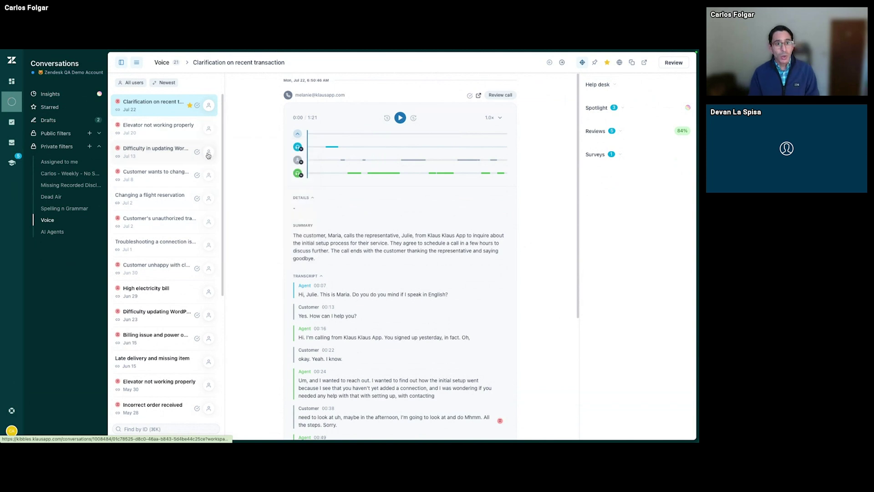
Point out the Voice filter, the call's details section and its transcript.
mouse_move(66, 214)
left_mouse_down()
mouse_move(32, 210)
mouse_move(68, 223)
mouse_move(57, 232)
left_mouse_up()
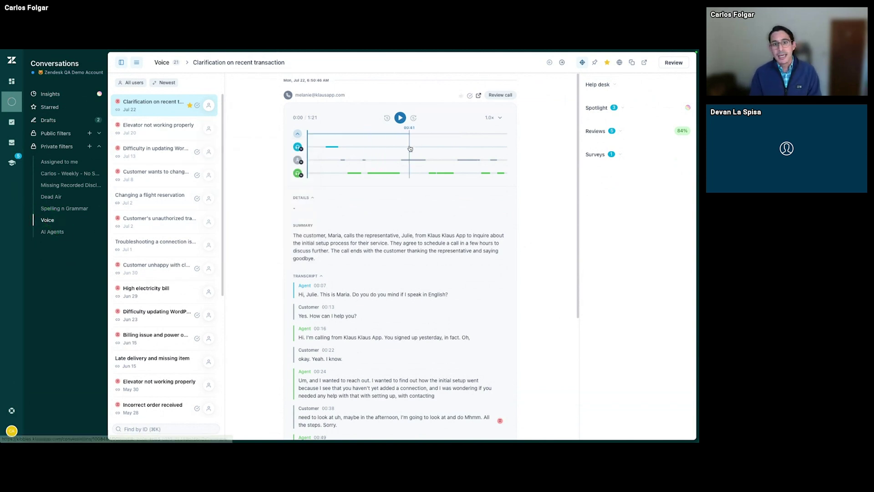
mouse_move(374, 121)
left_mouse_down()
mouse_move(260, 169)
mouse_move(259, 200)
left_mouse_up()
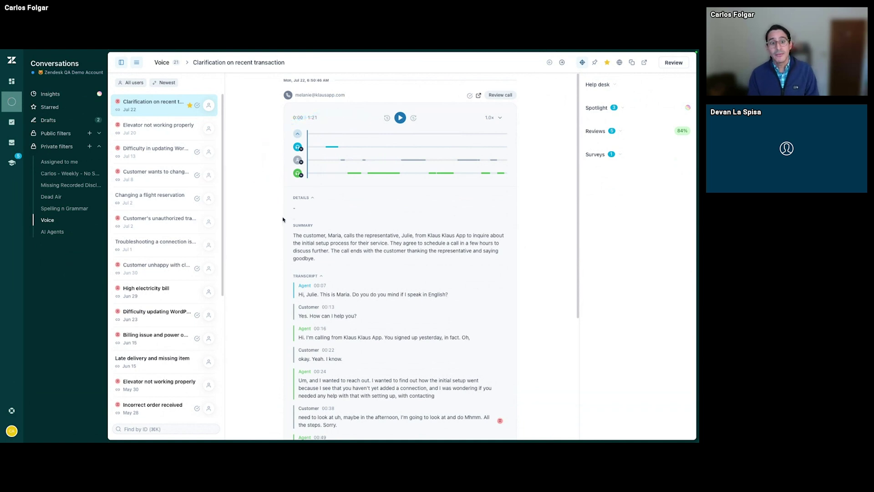
mouse_move(283, 217)
left_mouse_down()
mouse_move(250, 239)
mouse_move(285, 271)
left_mouse_up()
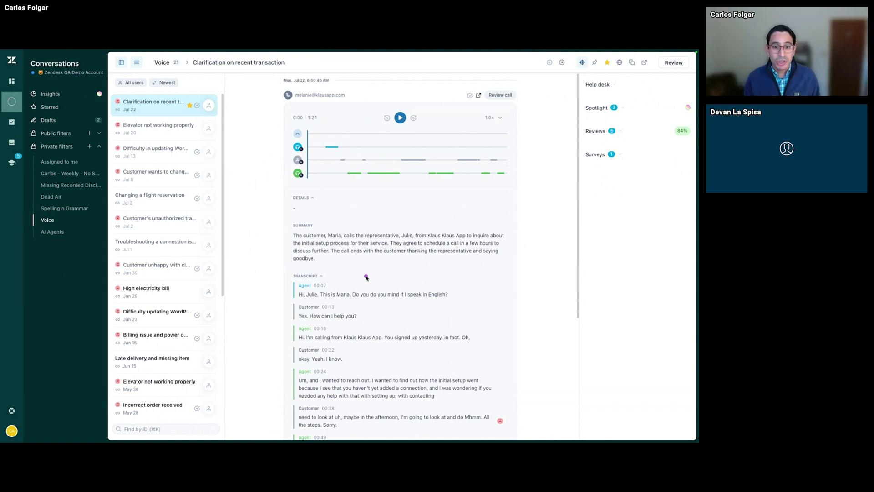
Note the customer's 00:38 reply and expand Spotlight's churn risk, negative sentiment and disclosure flags.
left_click_drag(366, 275, 375, 408)
scroll(375, 408, "down", 4)
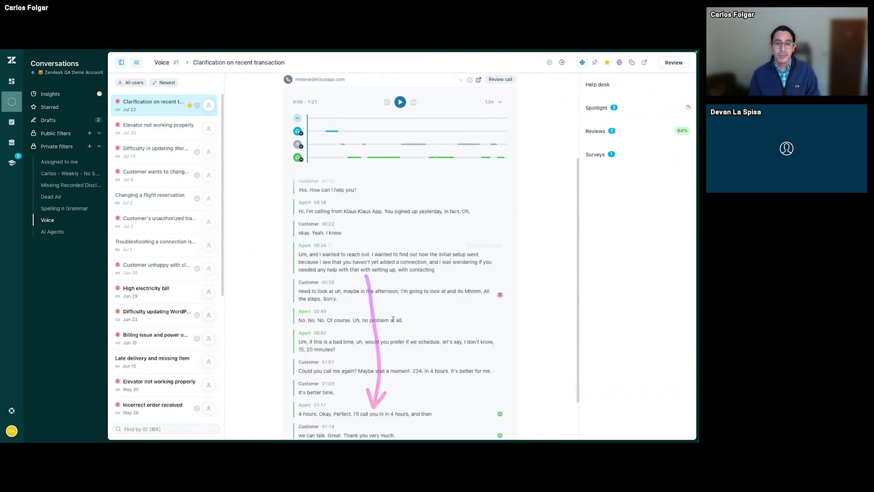
scroll(393, 320, "up", 4)
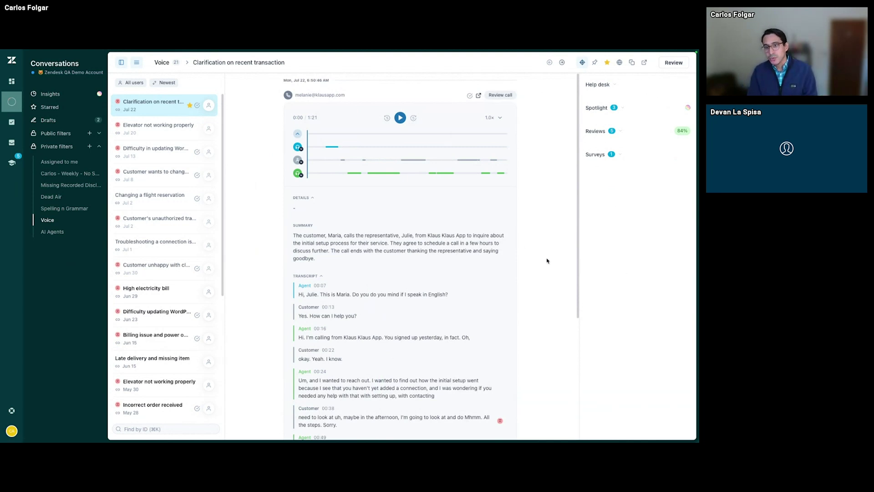
left_click(622, 108)
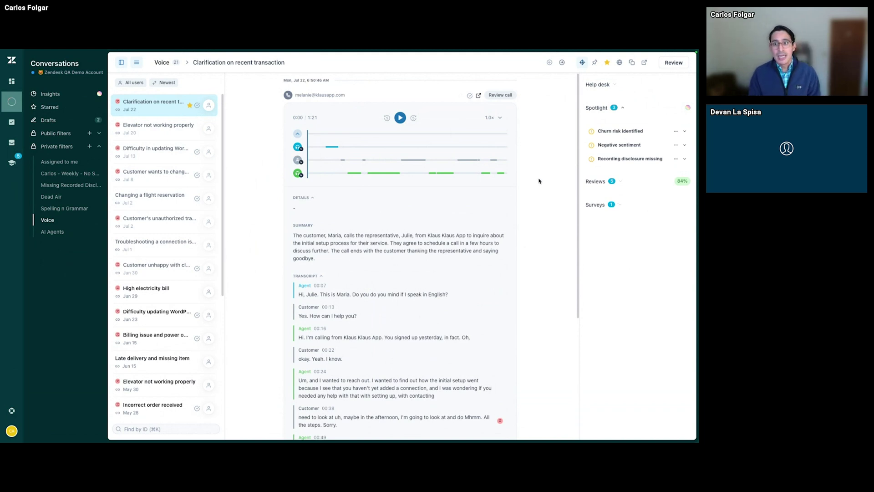
left_click(89, 146)
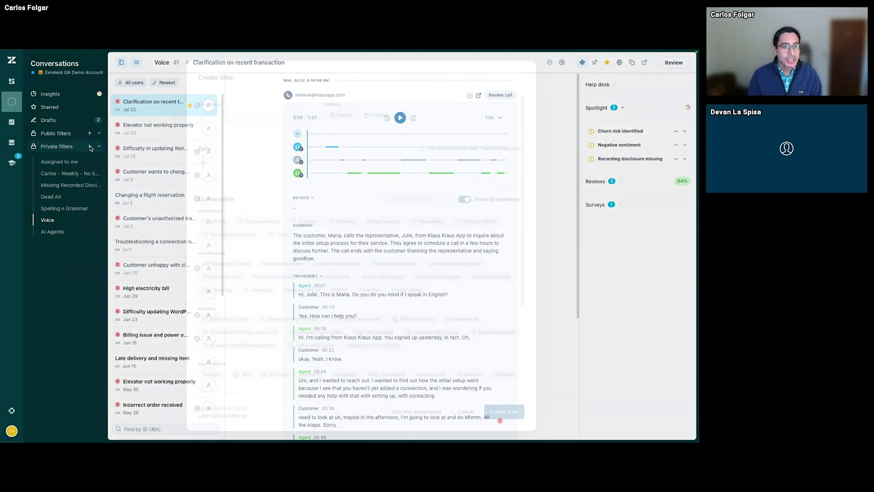
scroll(373, 233, "down", 3)
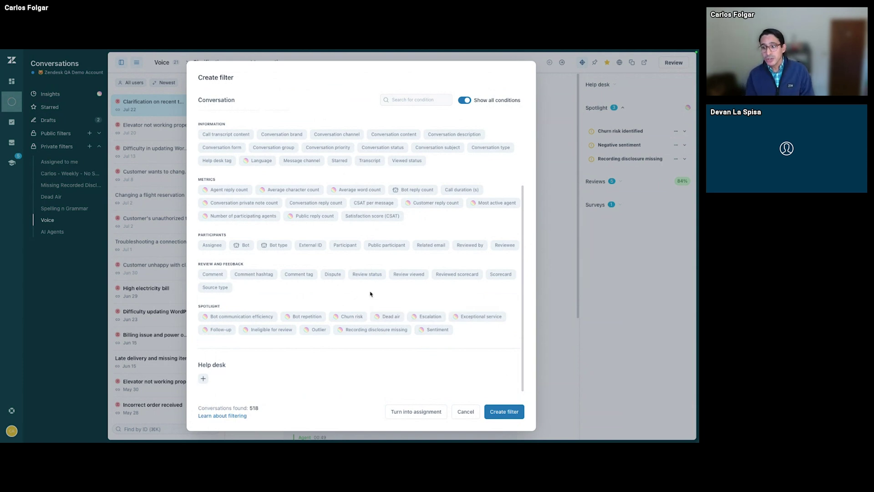
left_click(387, 310)
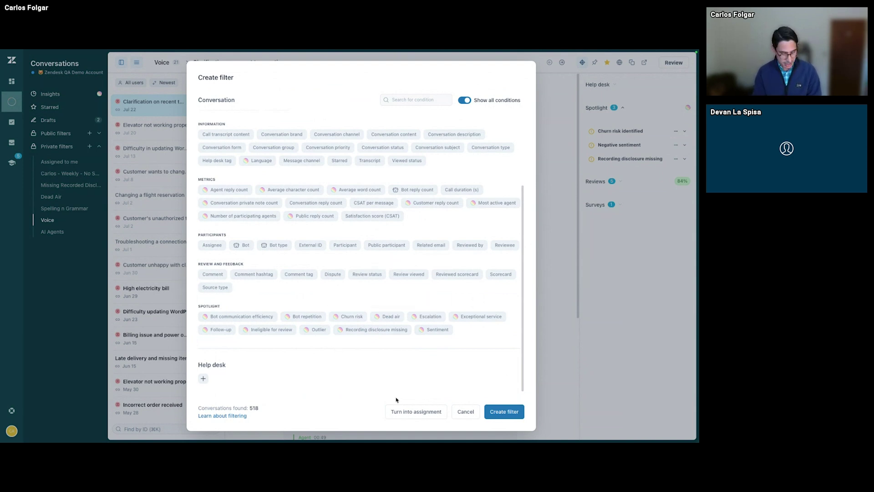
mouse_move(397, 392)
left_mouse_down()
mouse_move(410, 432)
mouse_move(411, 393)
left_mouse_up()
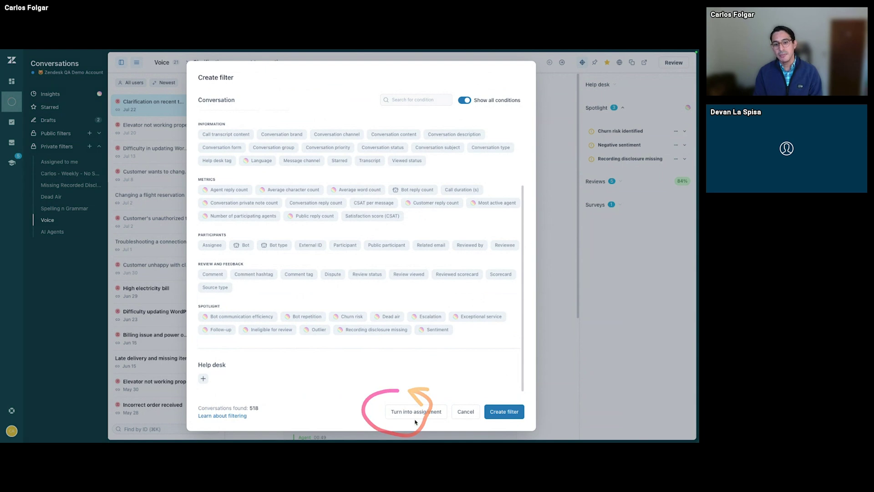
left_click(465, 411)
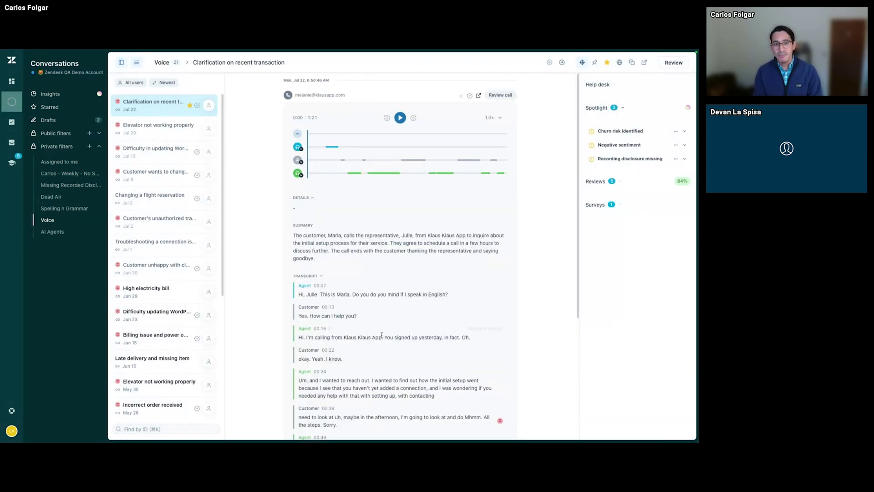
Open the Missing Recorded Disclosures filter and point out the 'Clarification on recent transaction' call.
mouse_move(178, 272)
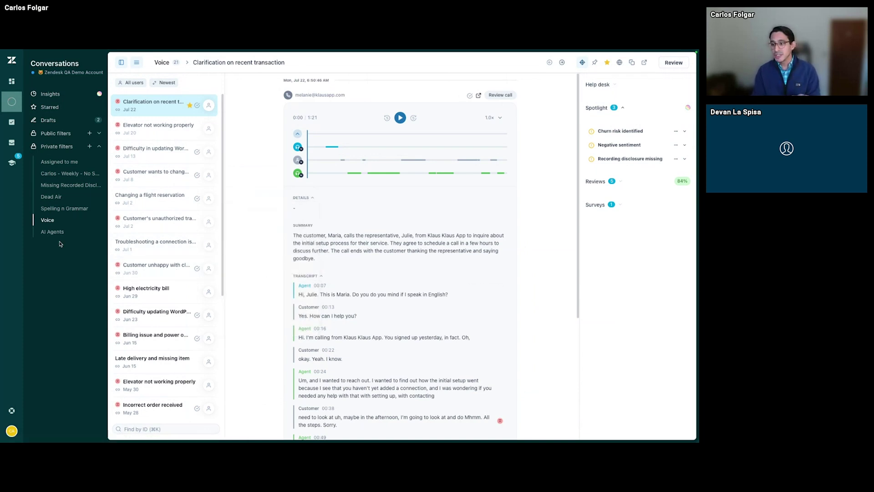
left_click(56, 187)
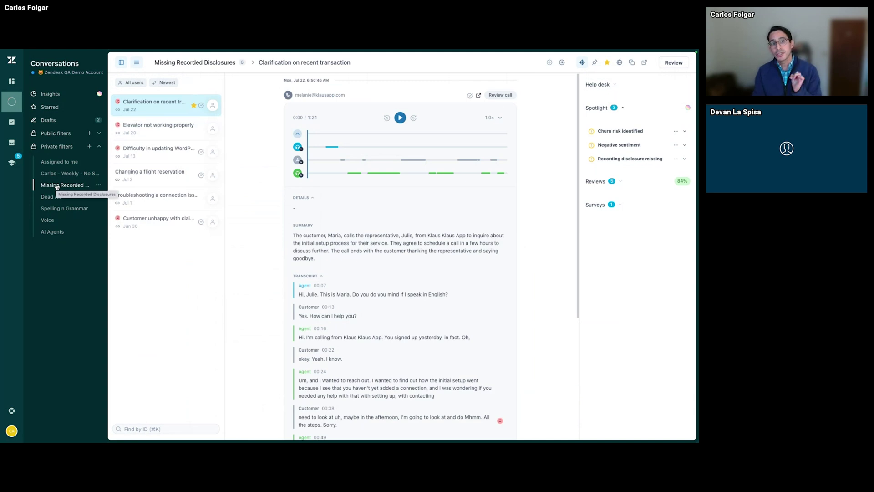
left_click_drag(159, 274, 156, 103)
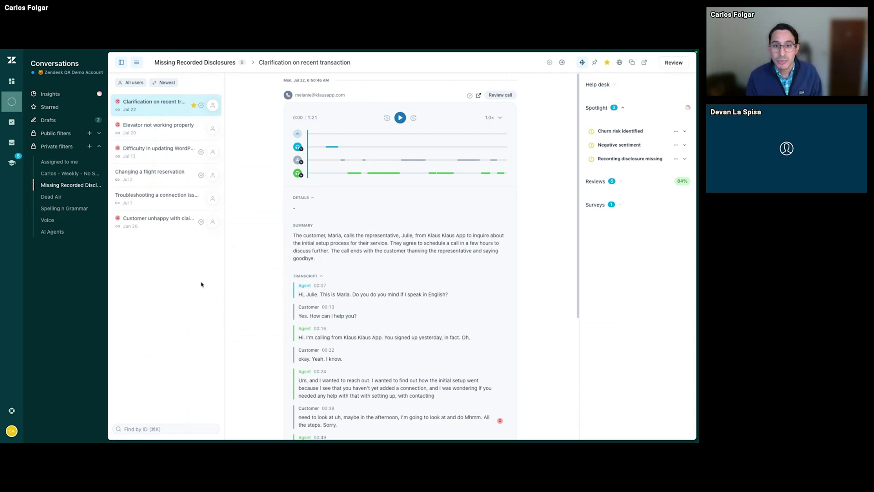
Mark the transcript and the Recording disclosure missing insight, then bring up the review scorecard.
left_click_drag(390, 104, 394, 371)
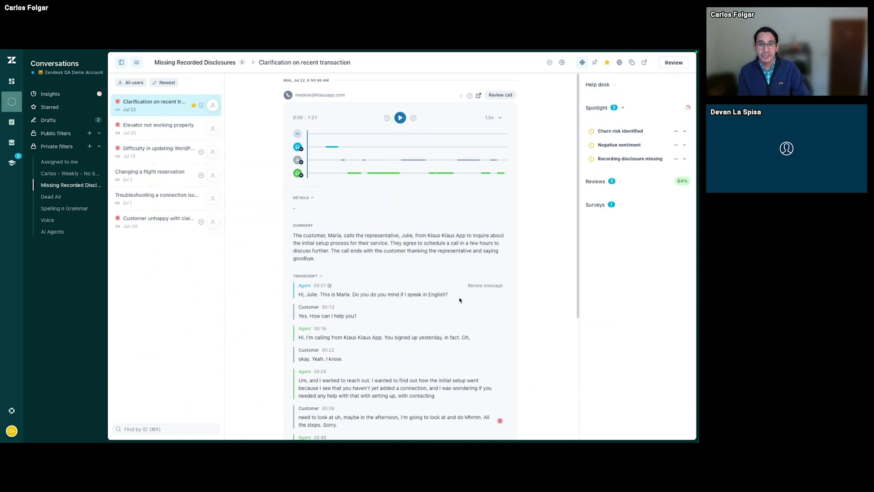
mouse_move(589, 96)
left_mouse_down()
mouse_move(579, 99)
mouse_move(562, 170)
mouse_move(606, 172)
left_mouse_up()
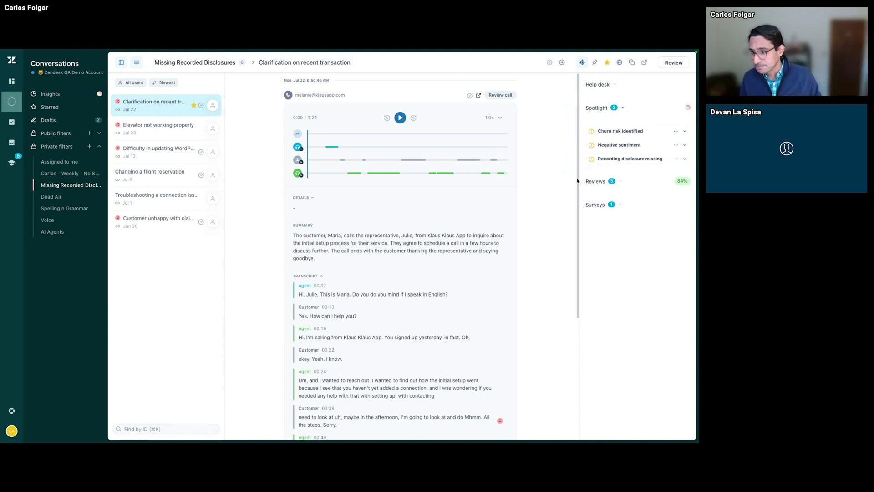
left_click(674, 63)
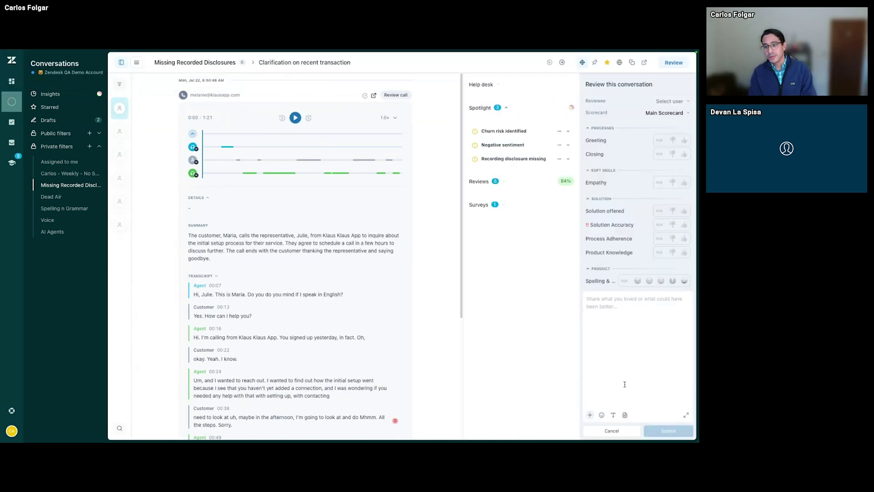
mouse_move(635, 301)
left_mouse_down()
mouse_move(586, 319)
mouse_move(663, 373)
mouse_move(609, 332)
left_mouse_up()
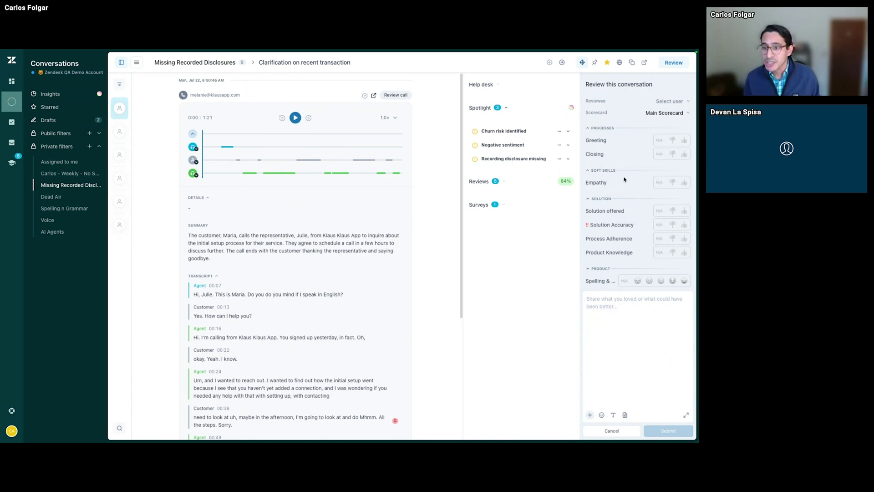
left_click_drag(622, 124, 628, 248)
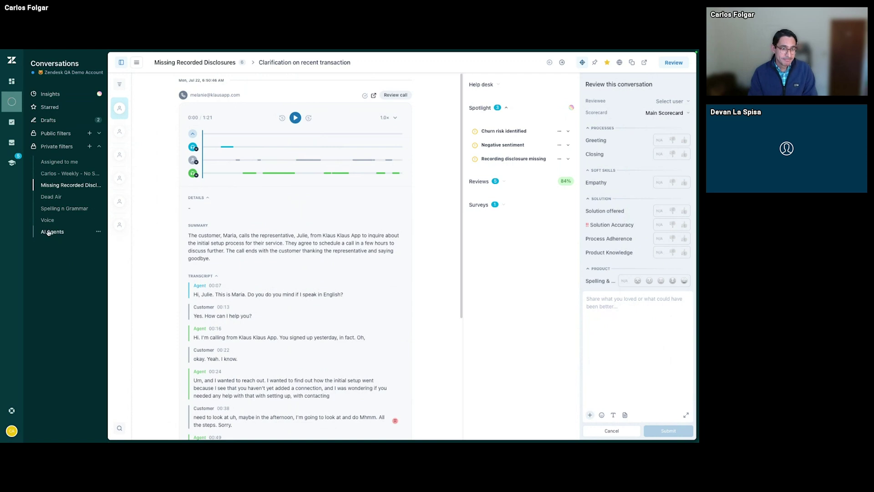
left_click(72, 230)
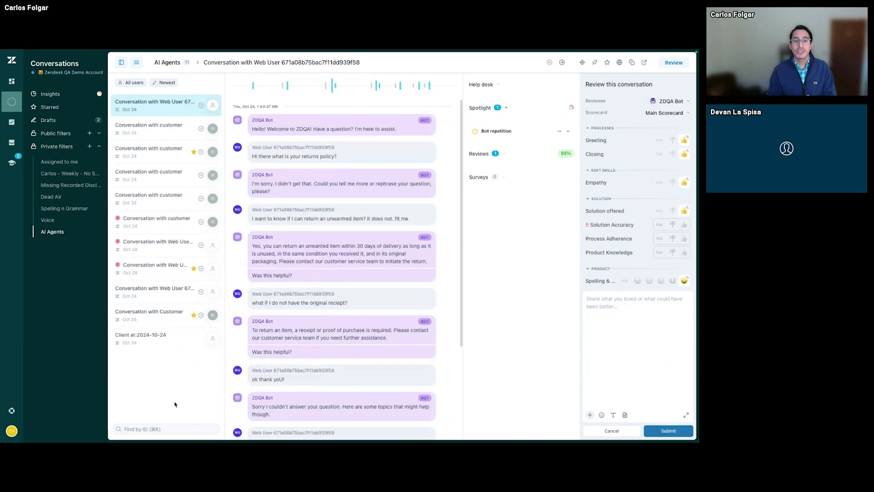
Open the third customer conversation with the bot and dismiss the scorecard to show the transcript.
left_click(159, 155)
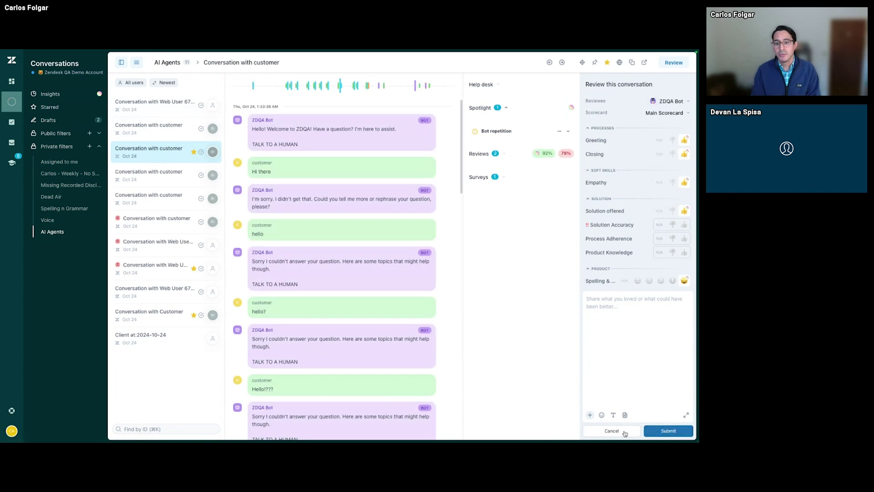
left_click(620, 432)
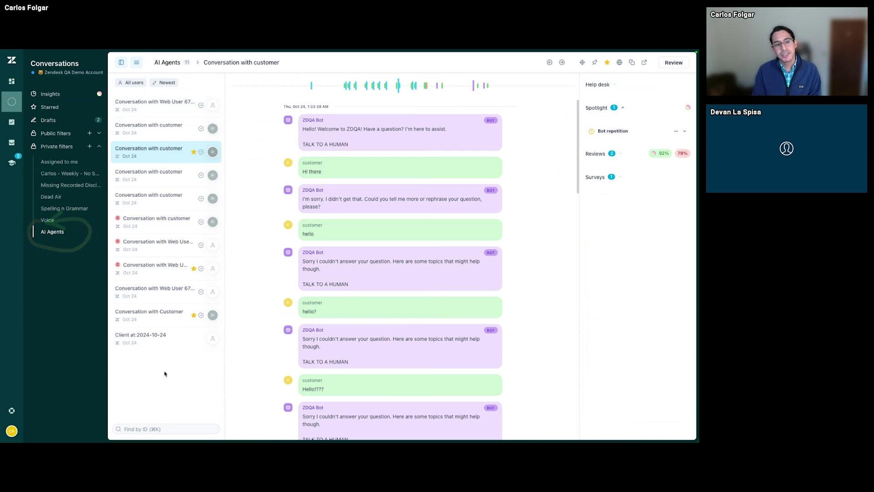
left_click_drag(165, 372, 157, 92)
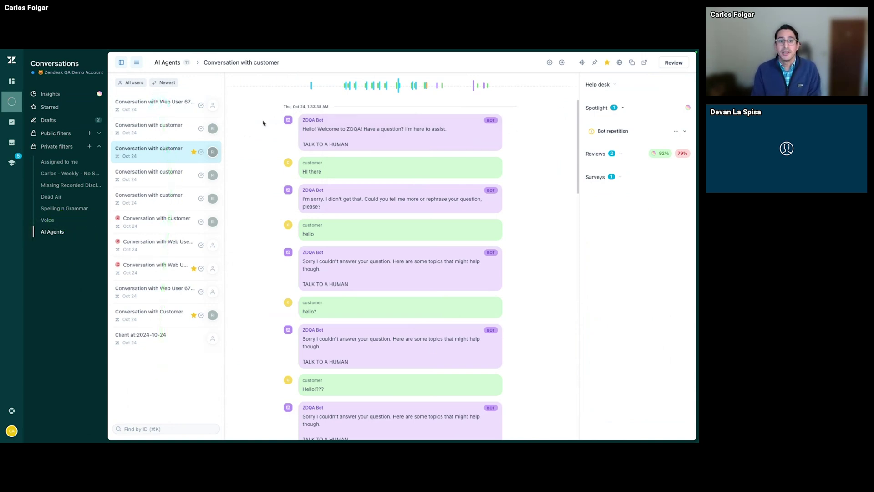
left_click_drag(258, 109, 264, 369)
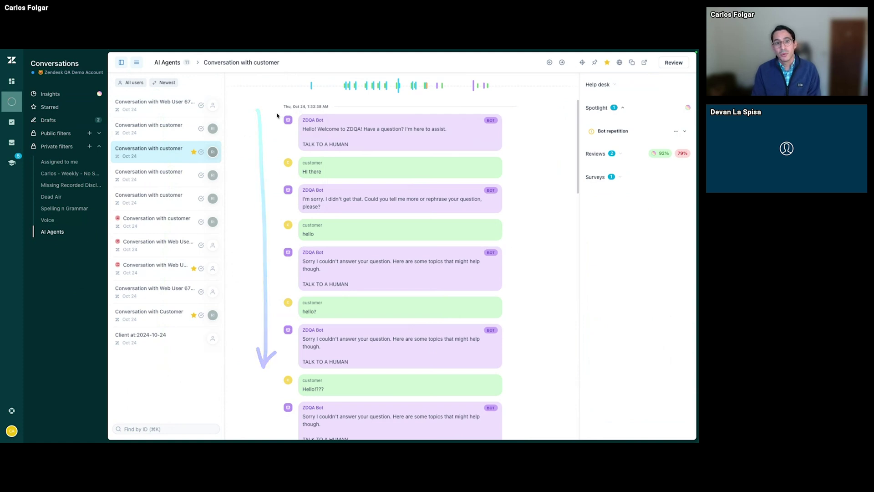
Point out the bot's message and the Spotlight panel, then expand the Bot repetition insight.
mouse_move(267, 114)
left_mouse_down()
mouse_move(283, 145)
mouse_move(259, 178)
mouse_move(276, 181)
left_mouse_up()
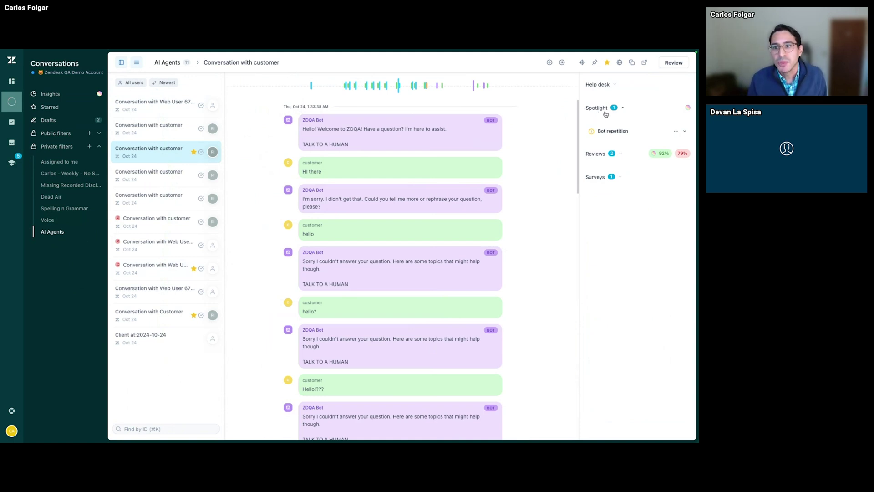
mouse_move(594, 121)
left_mouse_down()
mouse_move(584, 144)
mouse_move(592, 111)
mouse_move(578, 127)
left_mouse_up()
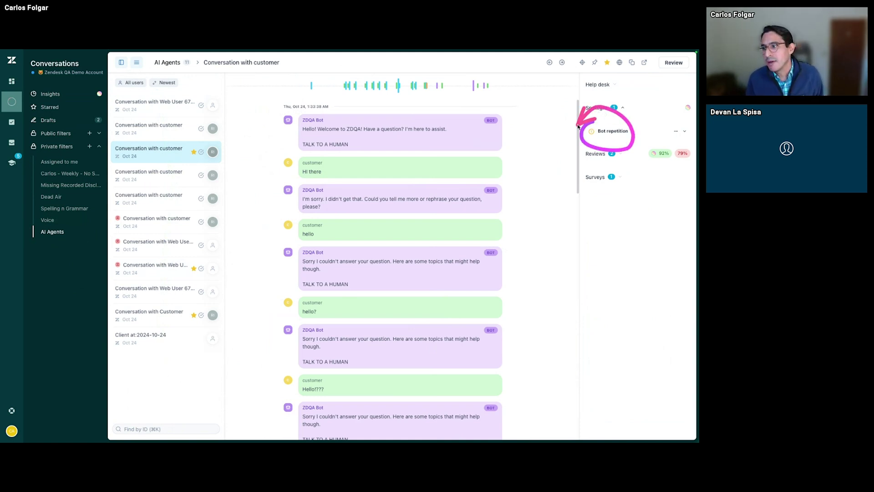
left_click(684, 131)
Switch on 'Highlight in conversation', mark the bot's repeated replies, and open the review scorecard.
left_click(599, 159)
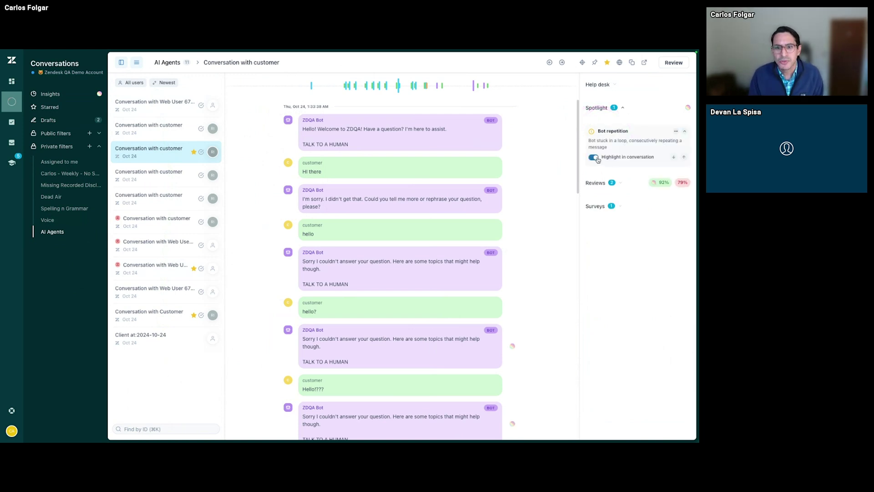
scroll(539, 189, "down", 5)
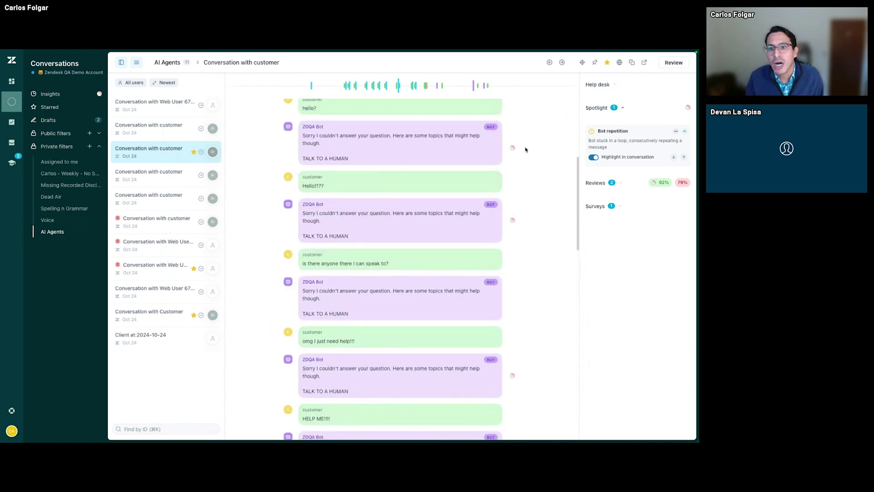
left_click_drag(524, 152, 522, 167)
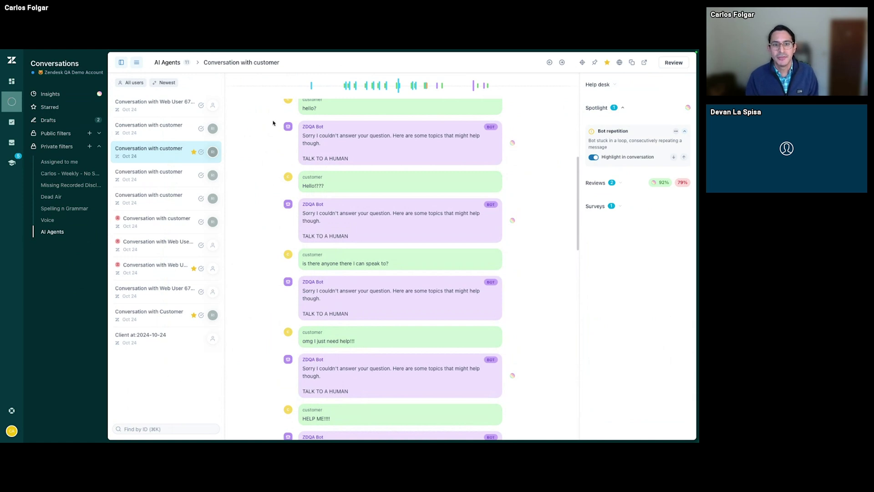
mouse_move(273, 120)
left_mouse_down()
mouse_move(273, 160)
mouse_move(294, 163)
left_mouse_up()
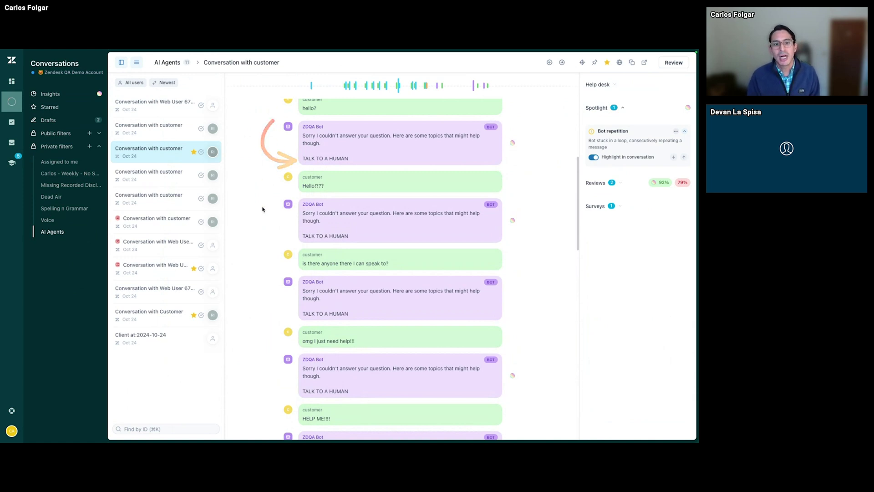
mouse_move(265, 204)
left_mouse_down()
mouse_move(254, 229)
mouse_move(283, 234)
left_mouse_up()
mouse_move(274, 277)
left_mouse_down()
mouse_move(260, 321)
mouse_move(278, 317)
left_mouse_up()
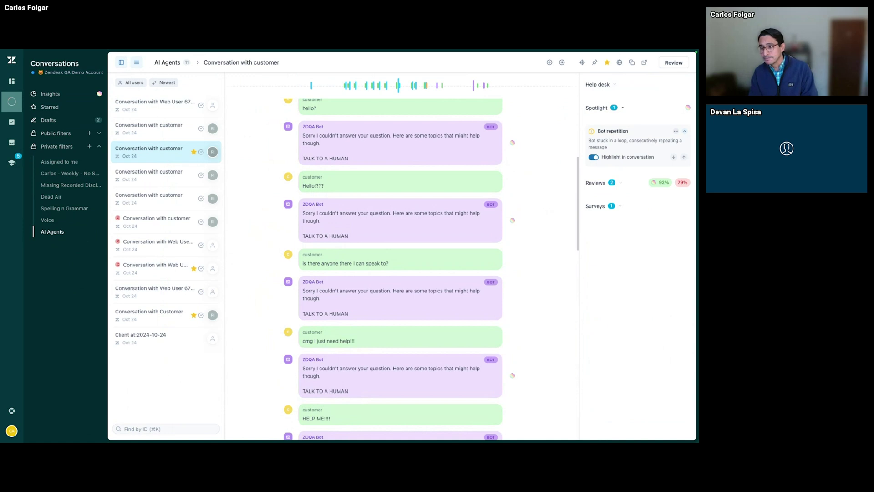
left_click(674, 62)
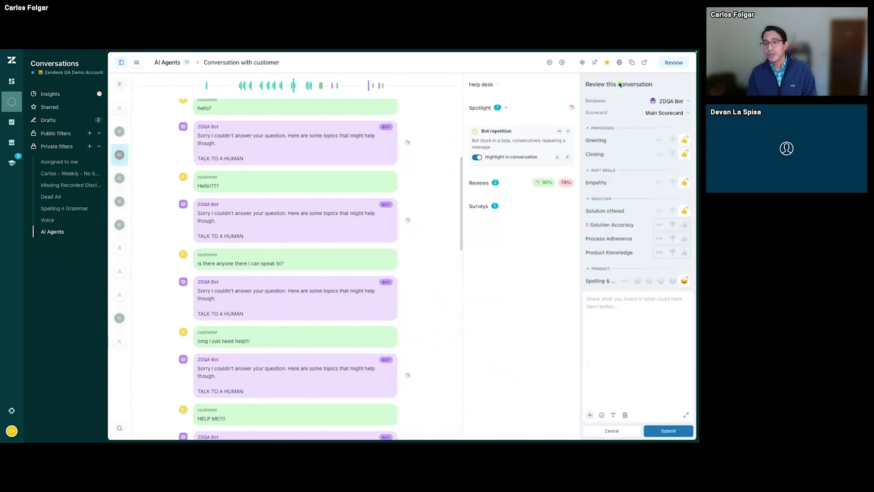
Point out the Main Scorecard categories with ZDQA Bot as reviewee, then switch to the Reviews dashboard.
mouse_move(620, 84)
left_mouse_down()
mouse_move(608, 201)
mouse_move(637, 212)
left_mouse_up()
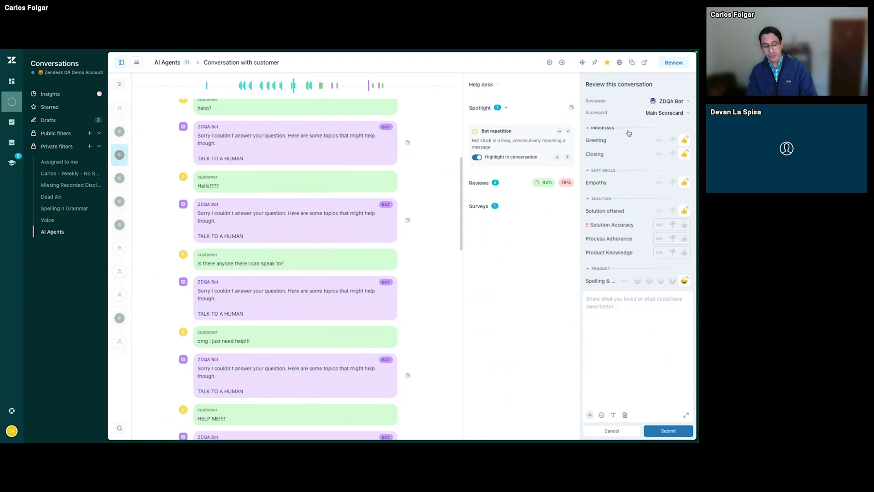
mouse_move(591, 126)
left_mouse_down()
mouse_move(579, 201)
mouse_move(593, 218)
left_mouse_up()
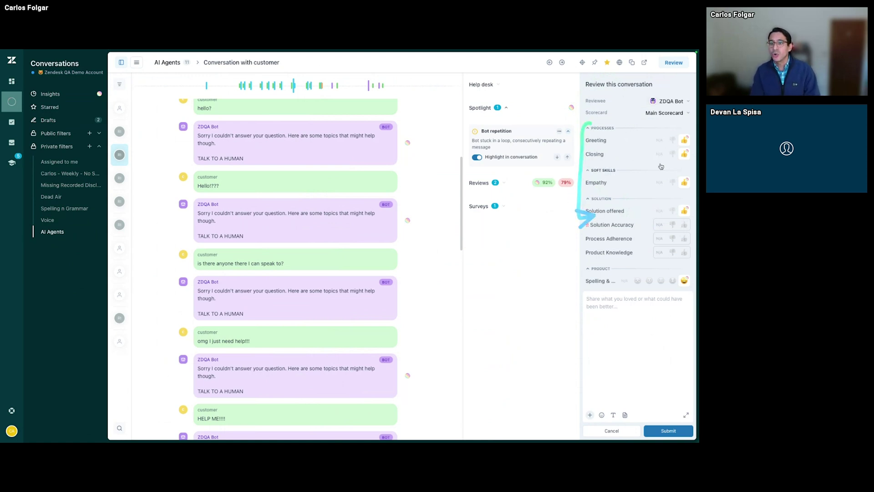
mouse_move(597, 138)
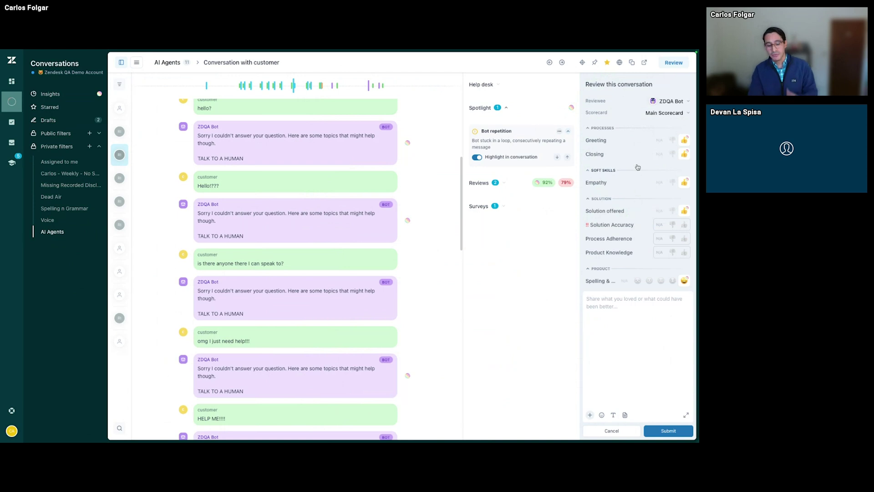
left_click_drag(630, 114, 635, 260)
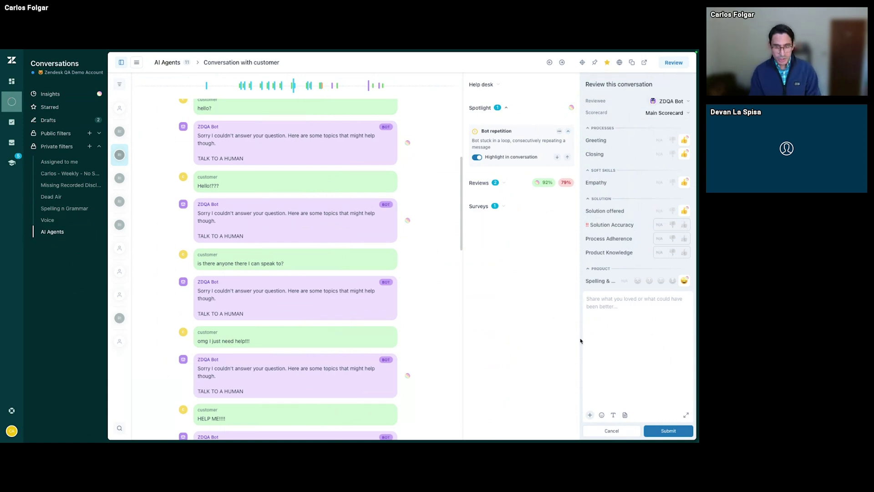
key("ctrl+Tab")
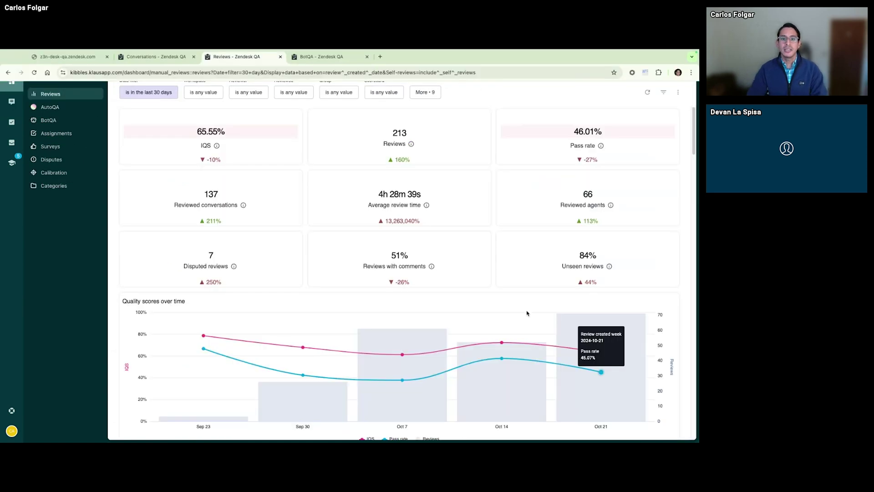